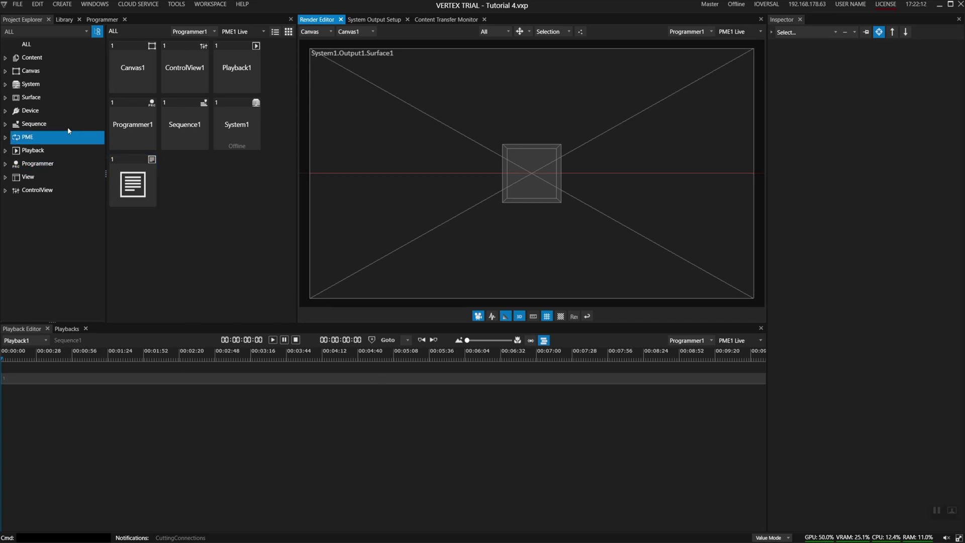
Step: Import the 46.mov clip into the project's Content
click(42, 60)
right_click(42, 59)
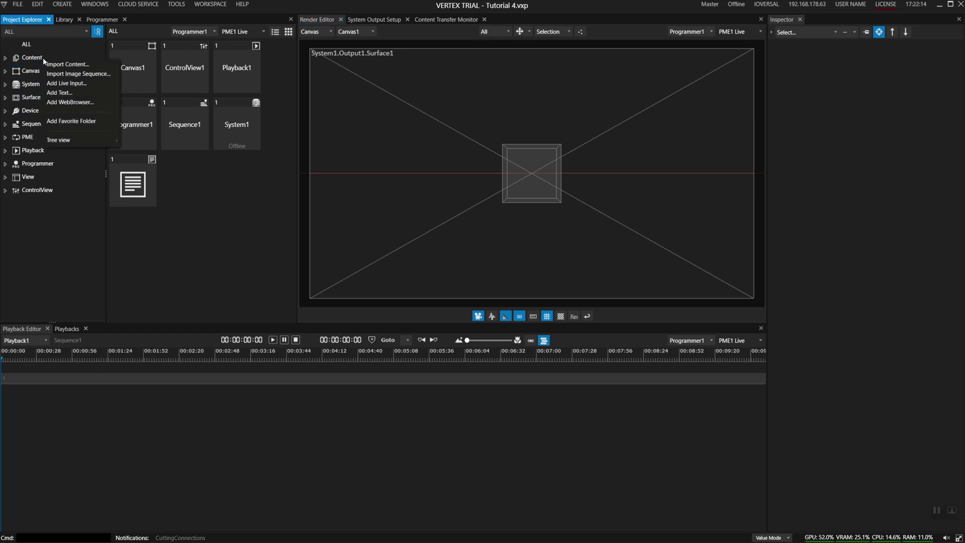
click(70, 64)
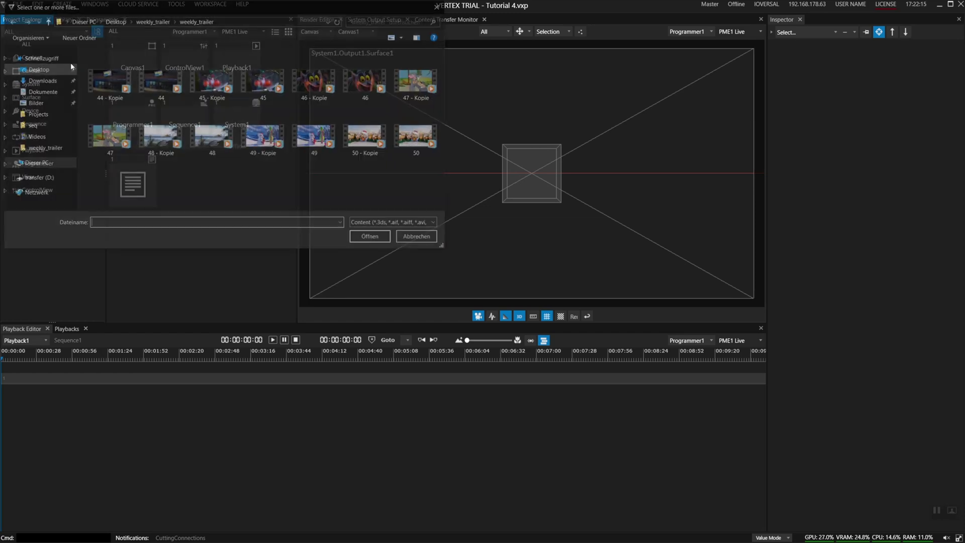
click(360, 77)
click(373, 238)
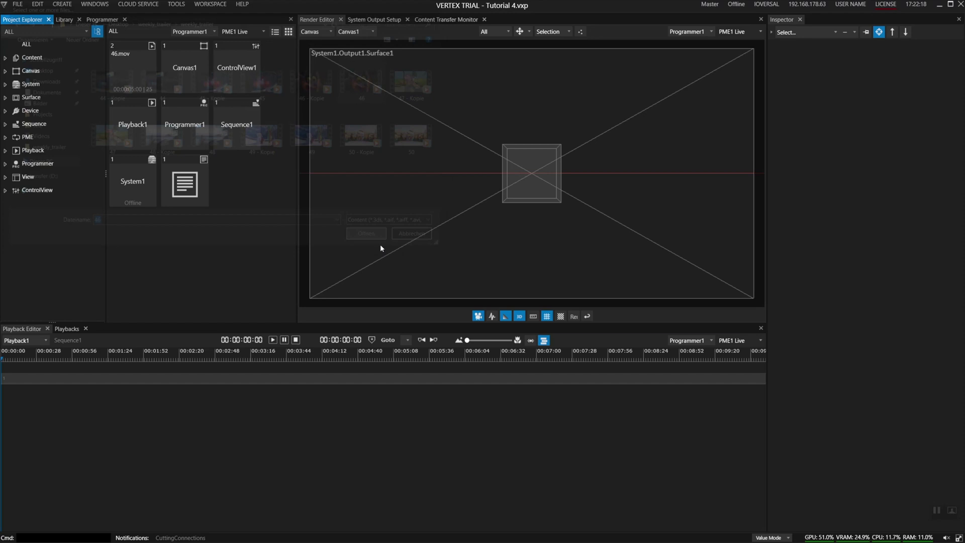
Step: Place 46.mov on the playback timeline and scale it to 1.448
click(32, 58)
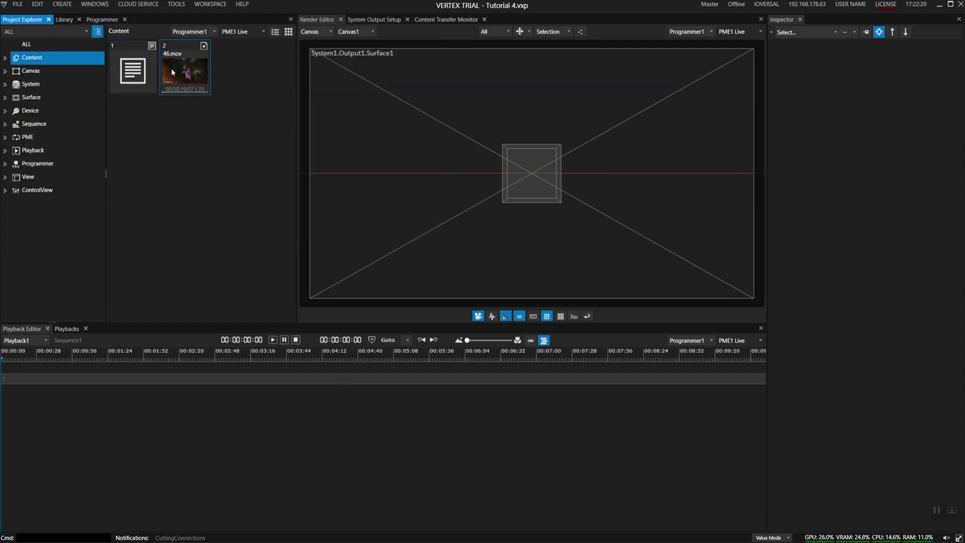
drag(268, 389, 268, 388)
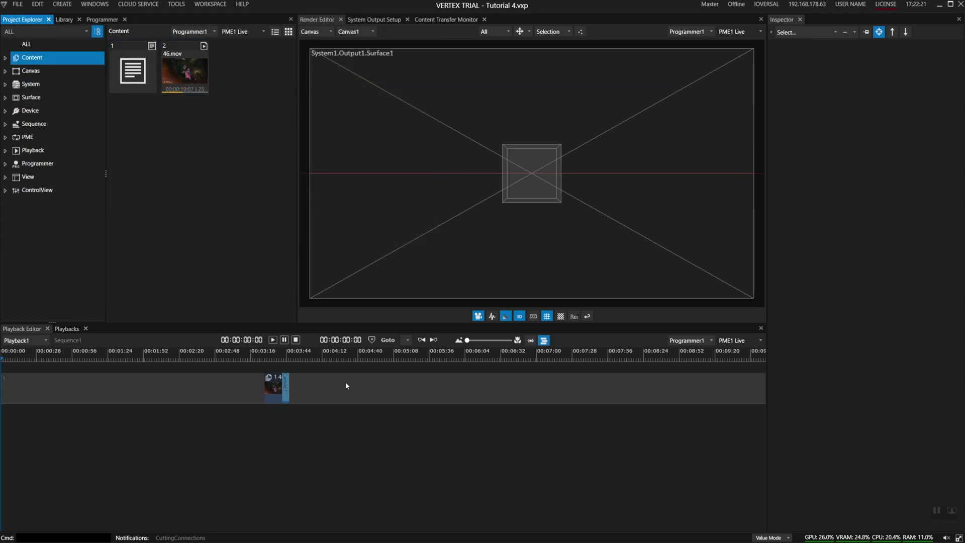
click(301, 354)
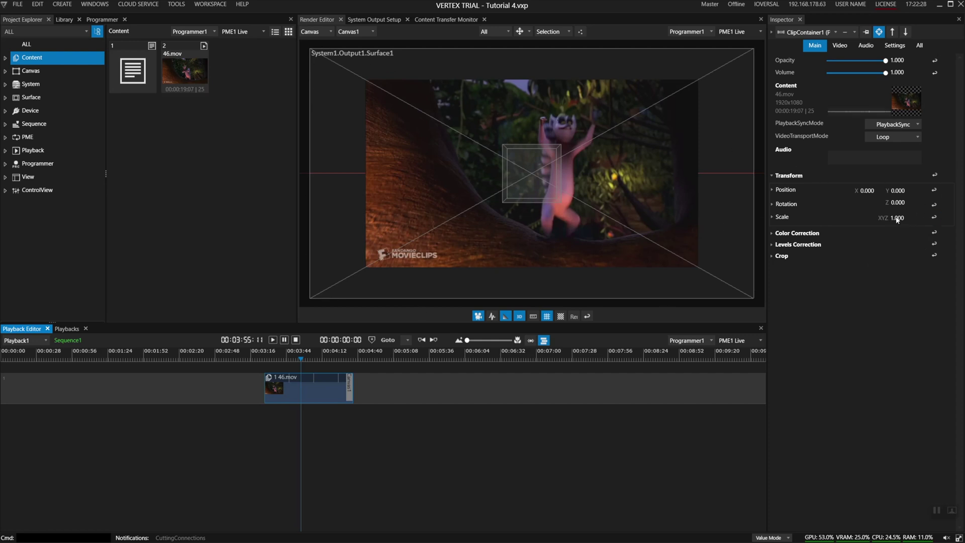
drag(897, 220, 898, 215)
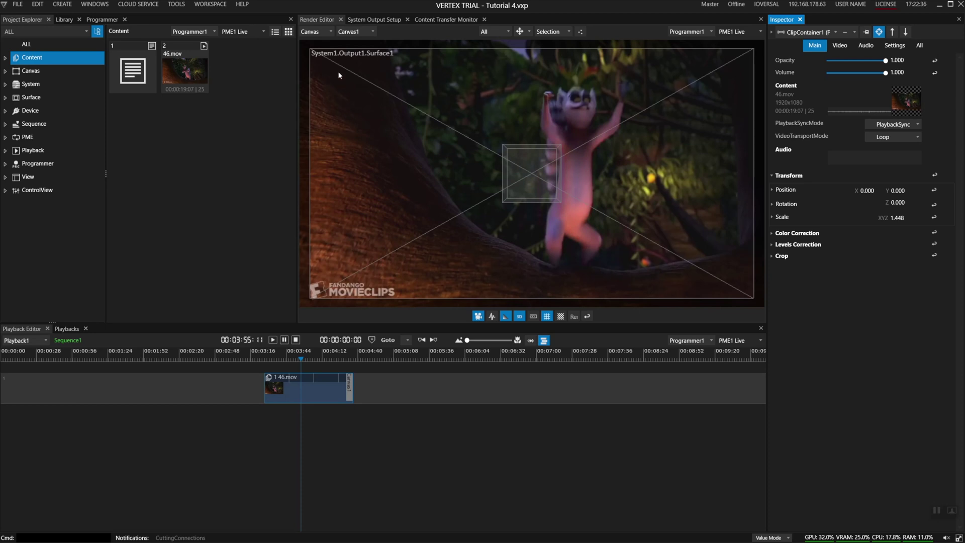
Step: Switch the render view from the canvas to System1.Output1
click(315, 33)
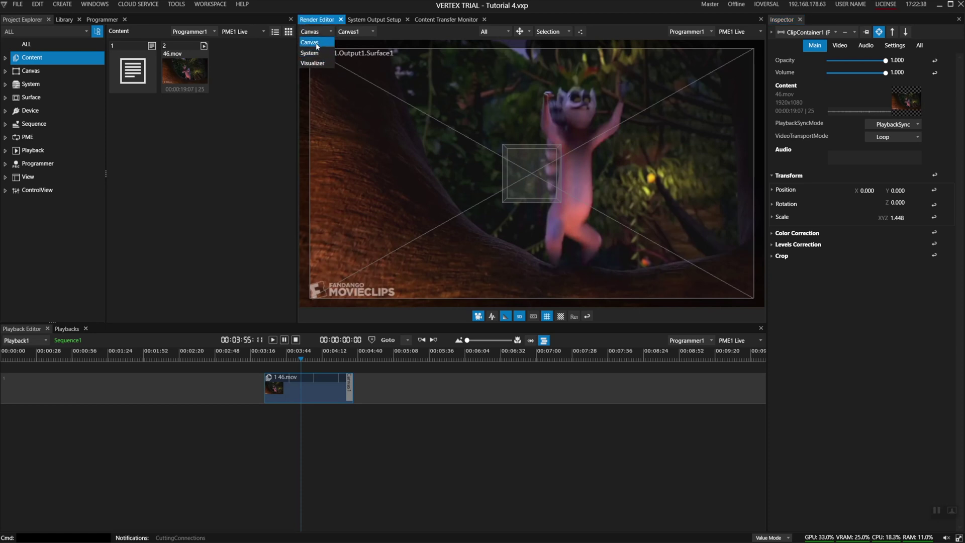
right_click(462, 92)
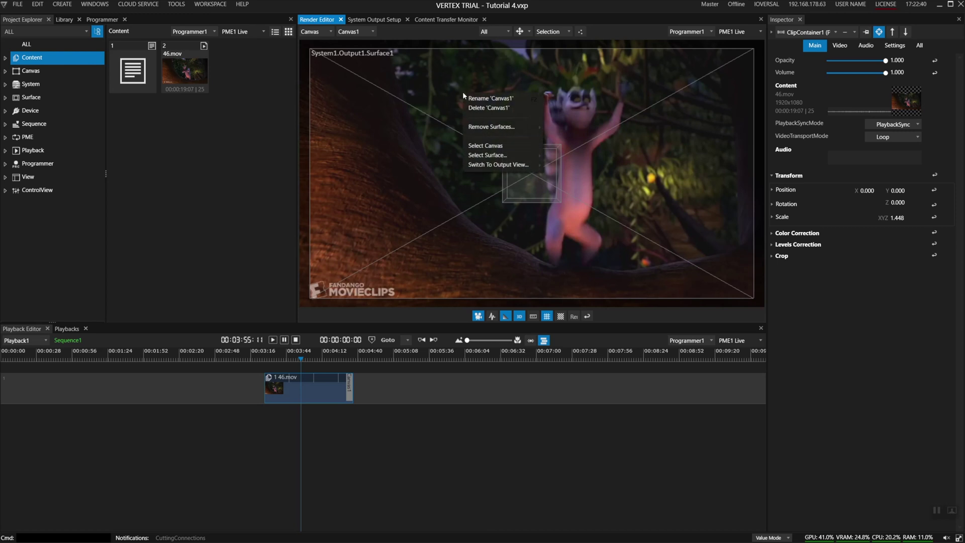
mouse_move(498, 165)
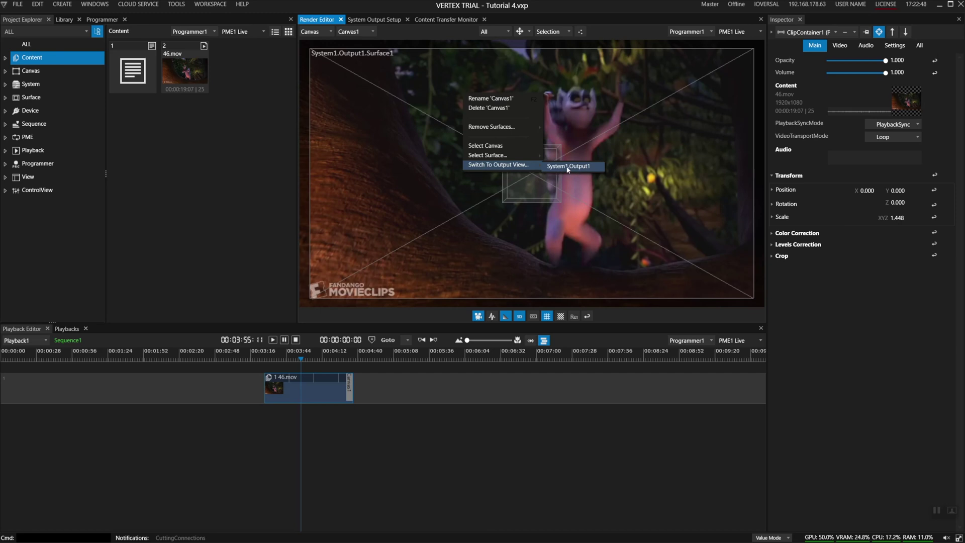
click(568, 170)
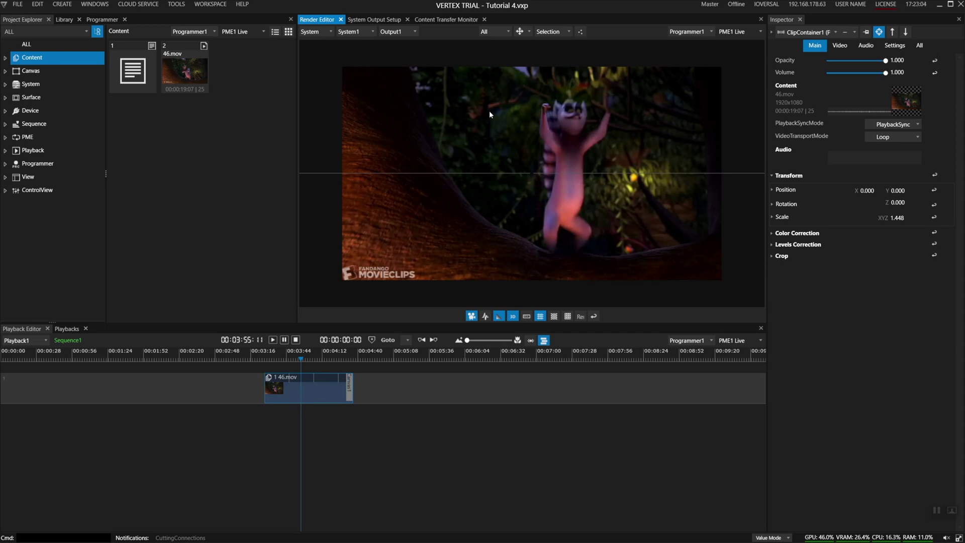
Step: Apply an FFD3x3x3 geometry modifier from the Library to the output surface
click(68, 22)
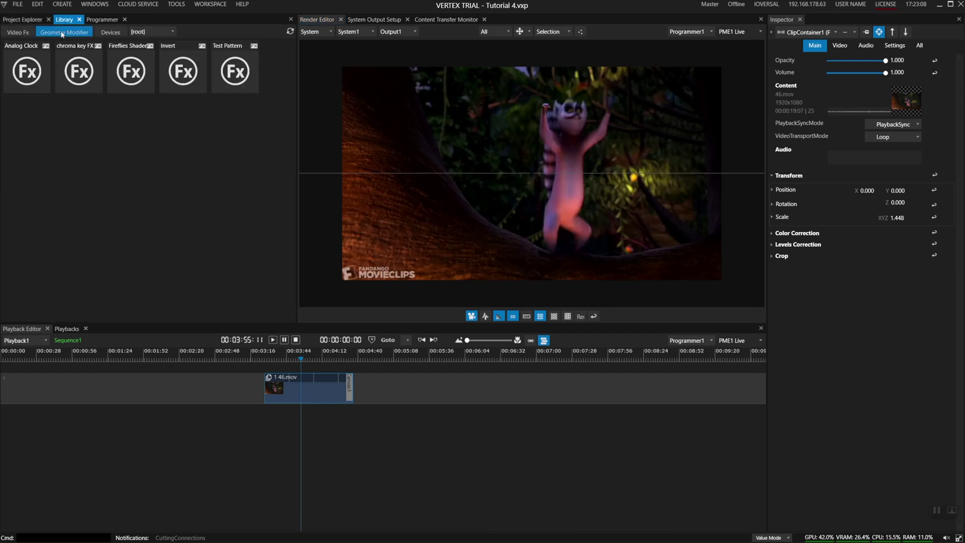
click(62, 33)
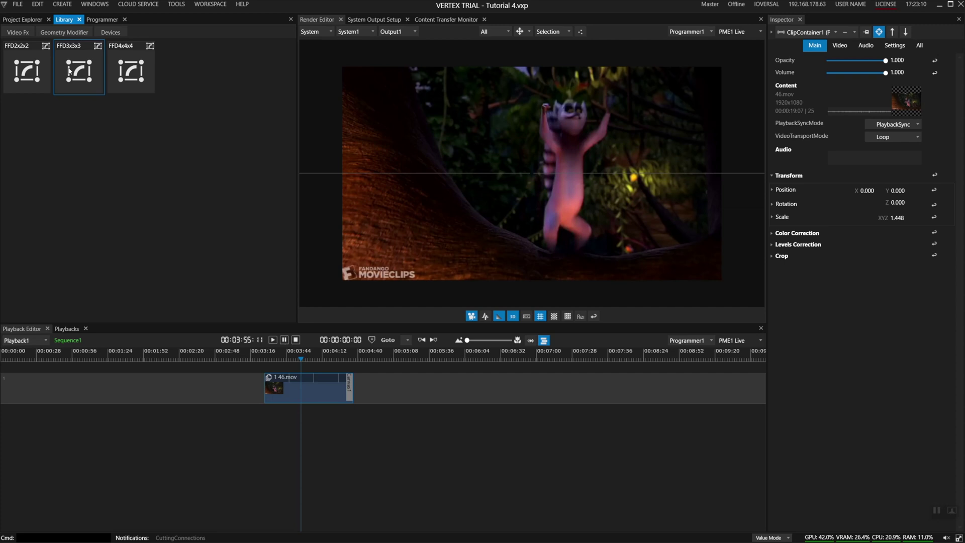
drag(66, 64, 528, 169)
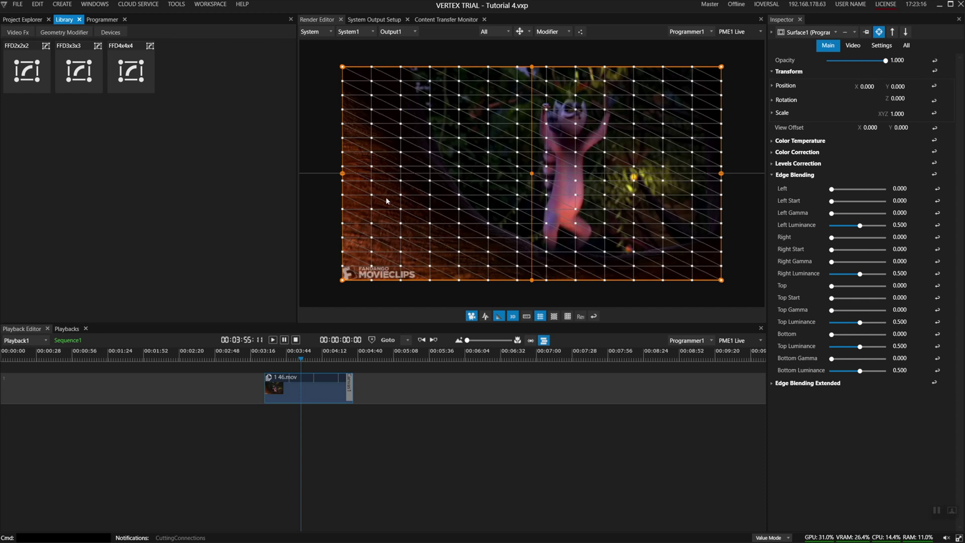
Step: Bow the lattice's left-middle and right-middle control points outward
click(342, 173)
drag(375, 175, 349, 175)
click(721, 173)
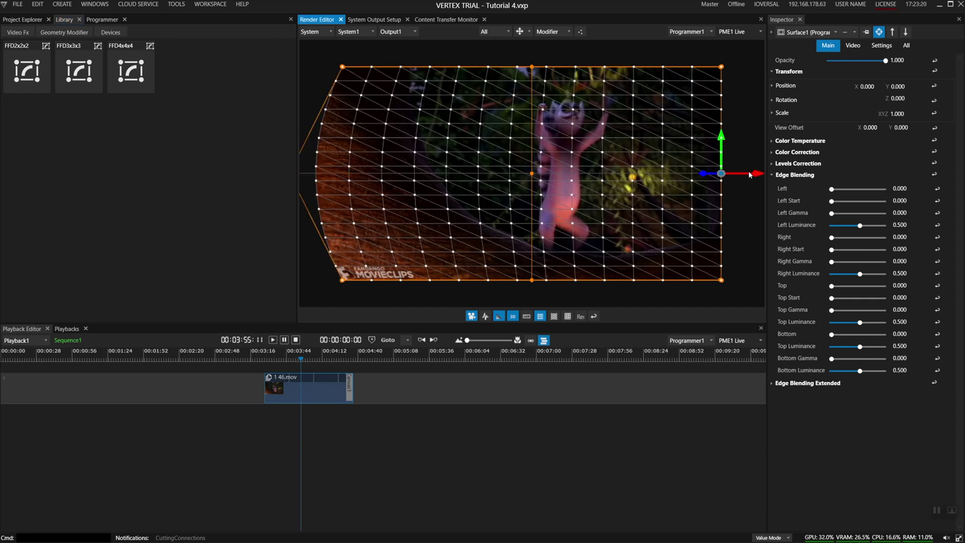
drag(750, 175, 783, 174)
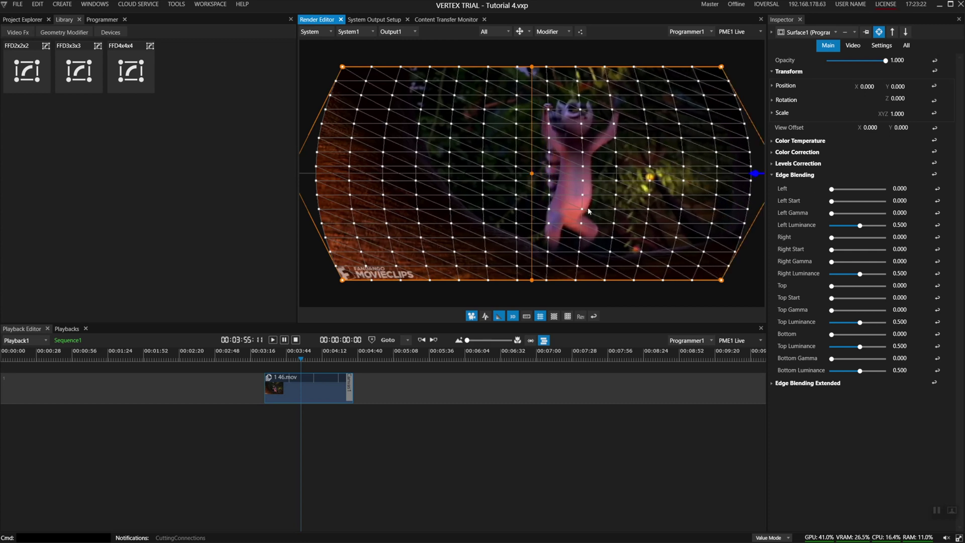
click(532, 66)
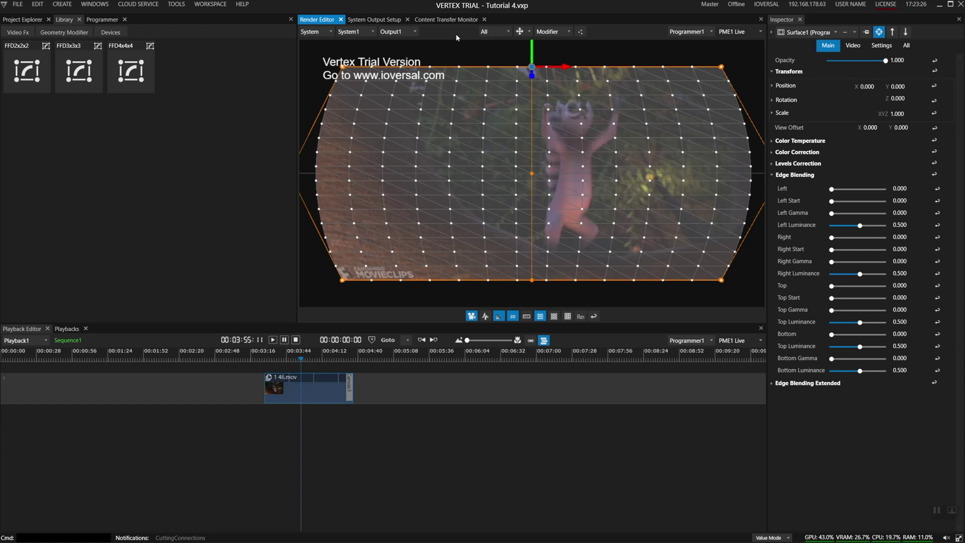
Step: In Vertices mode, select a column of mesh vertices and shift it left
click(569, 32)
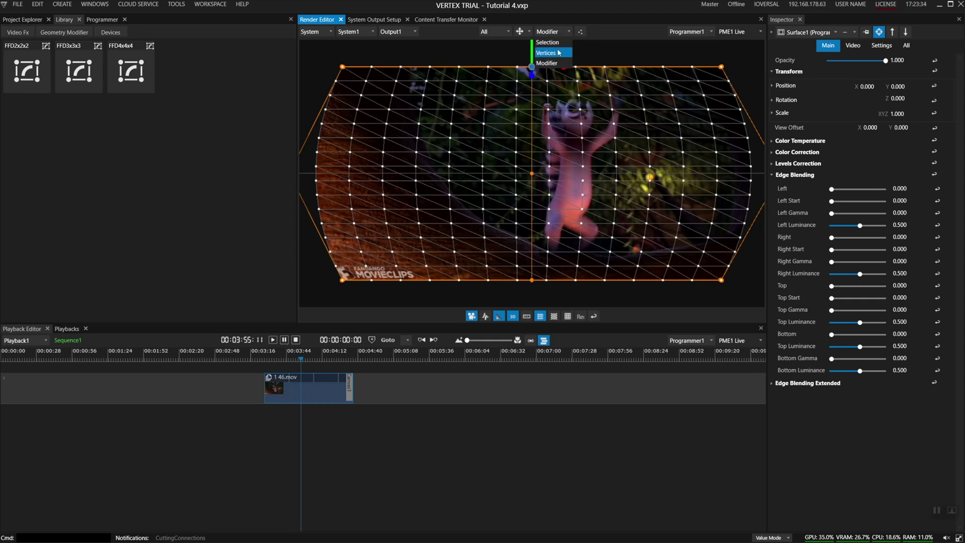
click(550, 54)
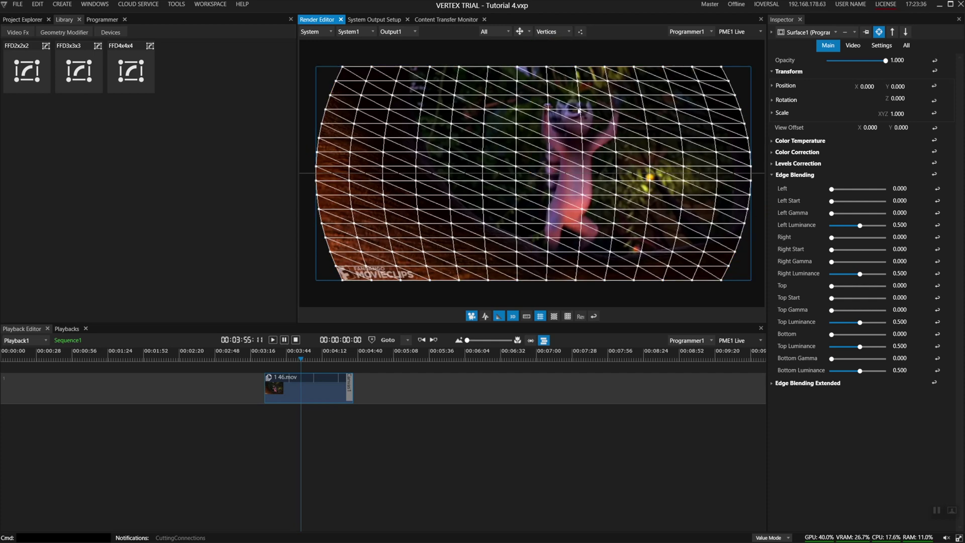
drag(592, 190, 593, 190)
mouse_move(618, 153)
mouse_down()
mouse_move(603, 154)
mouse_move(616, 155)
mouse_up()
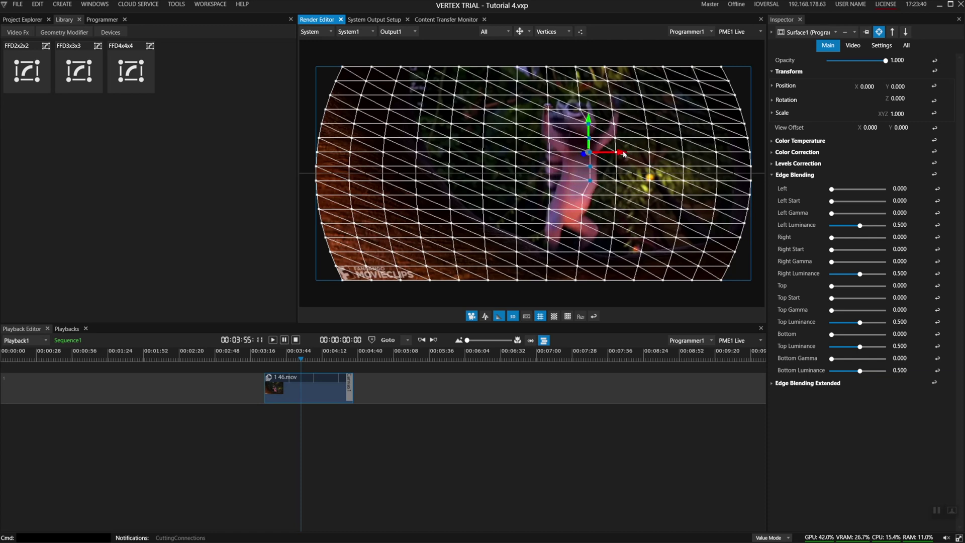
Step: In Modifier mode, lift the lattice centre upward as a test, then undo it
click(553, 34)
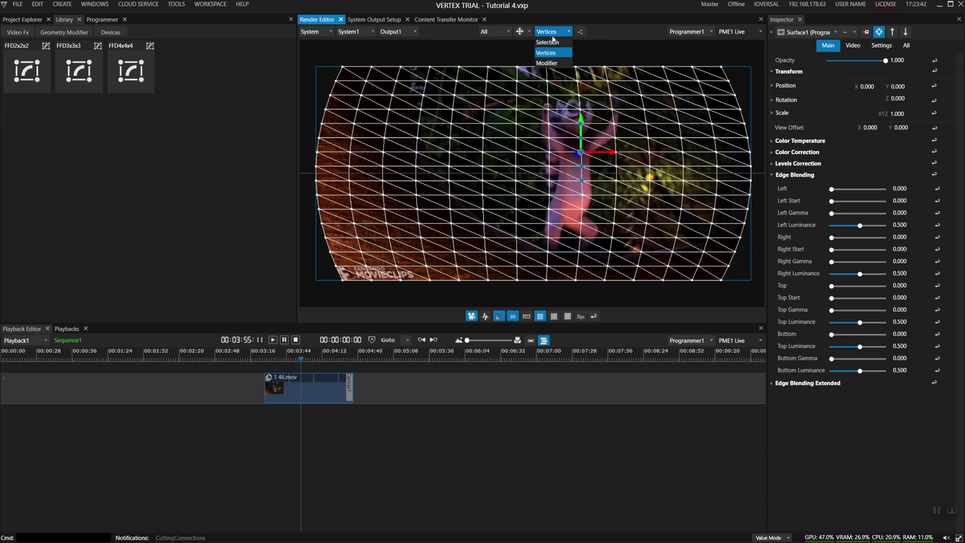
click(553, 64)
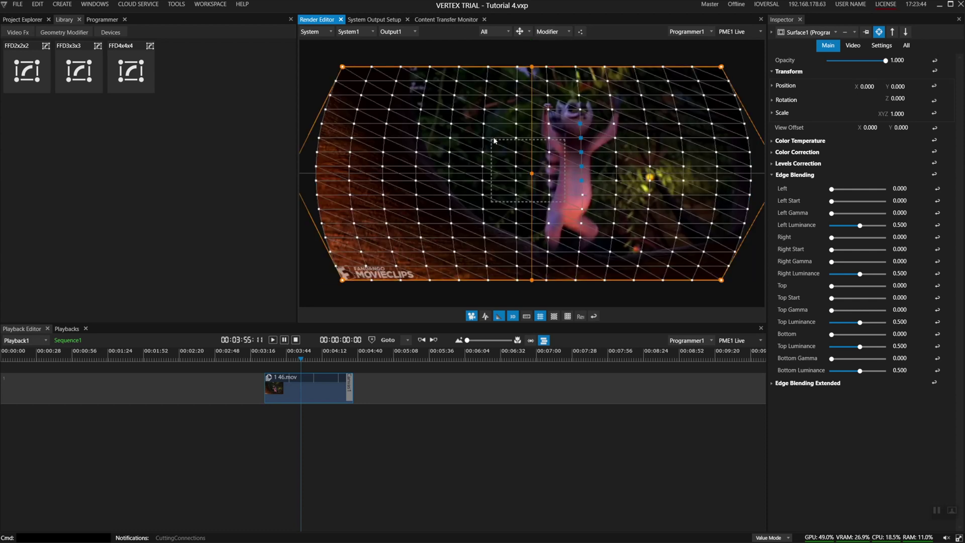
drag(534, 147, 549, 107)
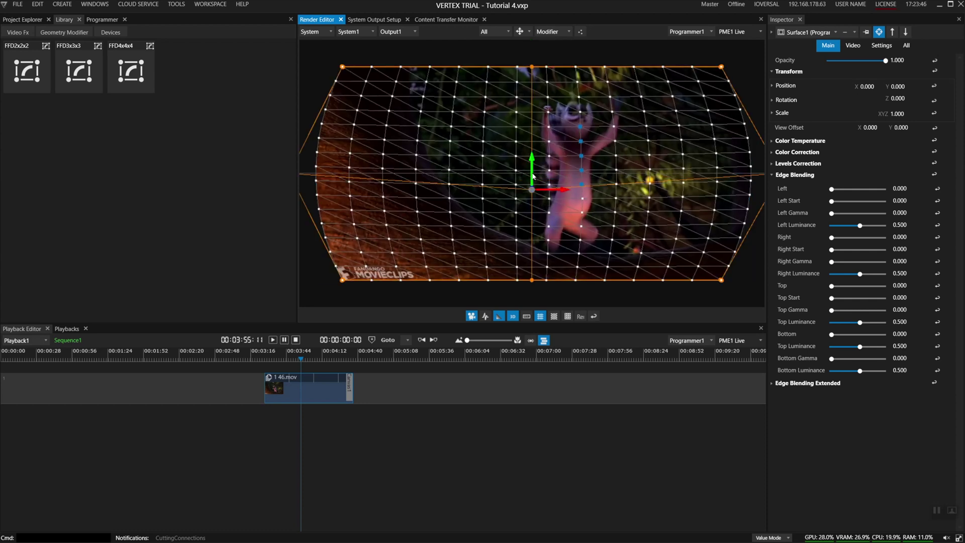
key(ctrl+z)
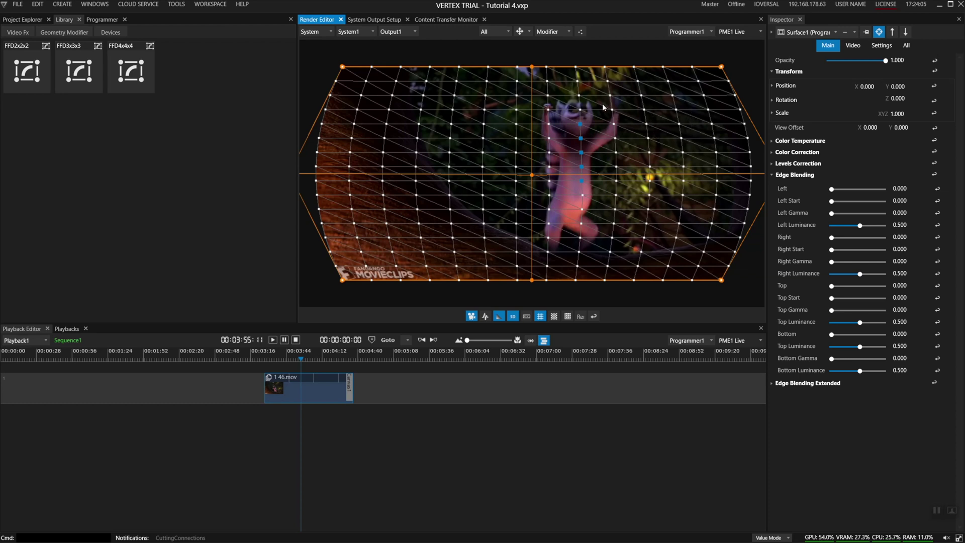
Step: Add an FFD 3x3x3 lattice to the image's right-side vertices and pull its centre point
click(551, 33)
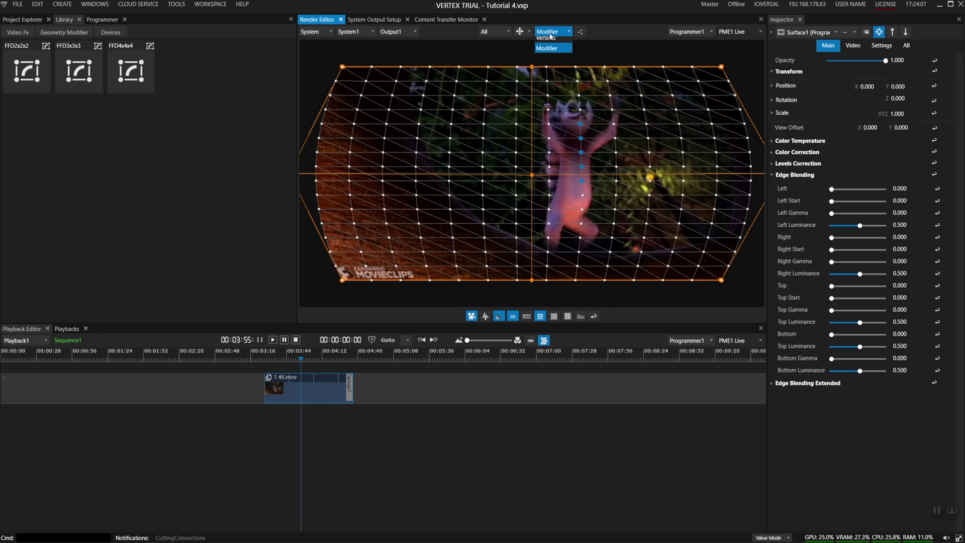
click(546, 54)
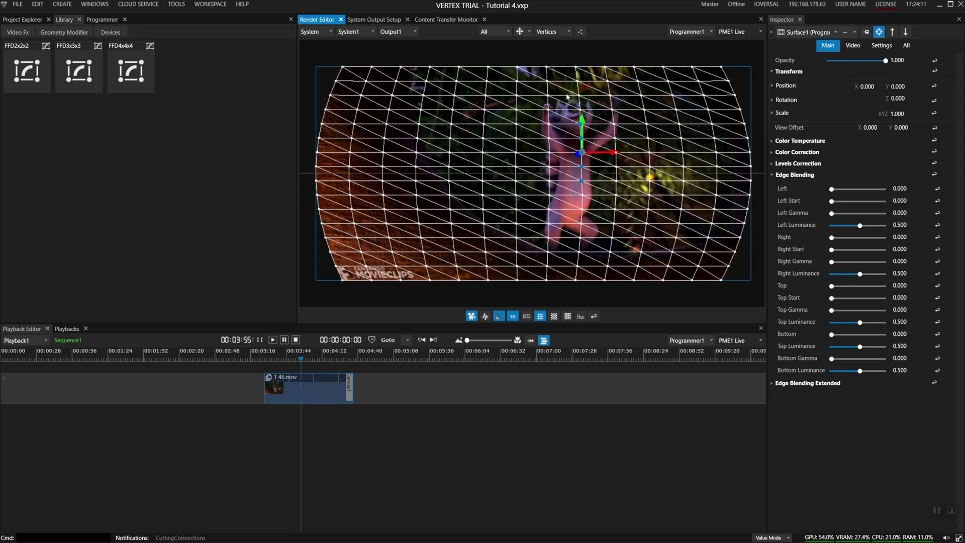
drag(567, 93, 718, 205)
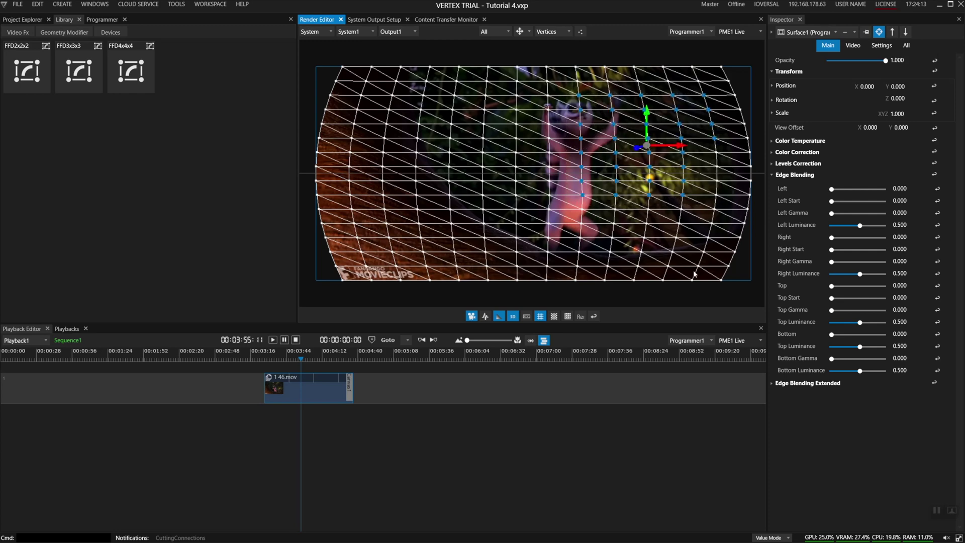
drag(85, 75, 644, 145)
click(649, 148)
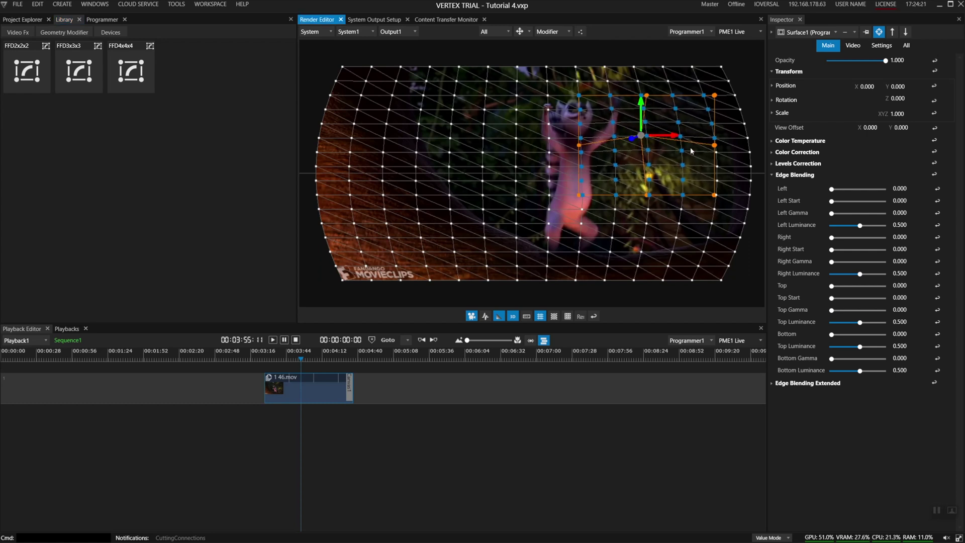
Step: Apply another FFD3x3x3 lattice to the vertices around the figure's body
scroll(700, 150, up, 1)
scroll(700, 150, up, 1)
middle_drag(624, 163, 555, 167)
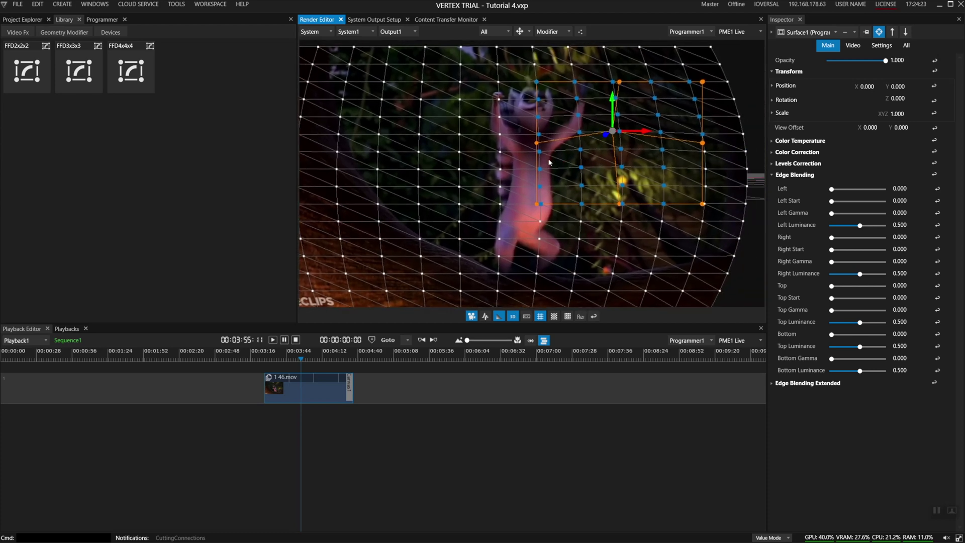
scroll(555, 167, up, 1)
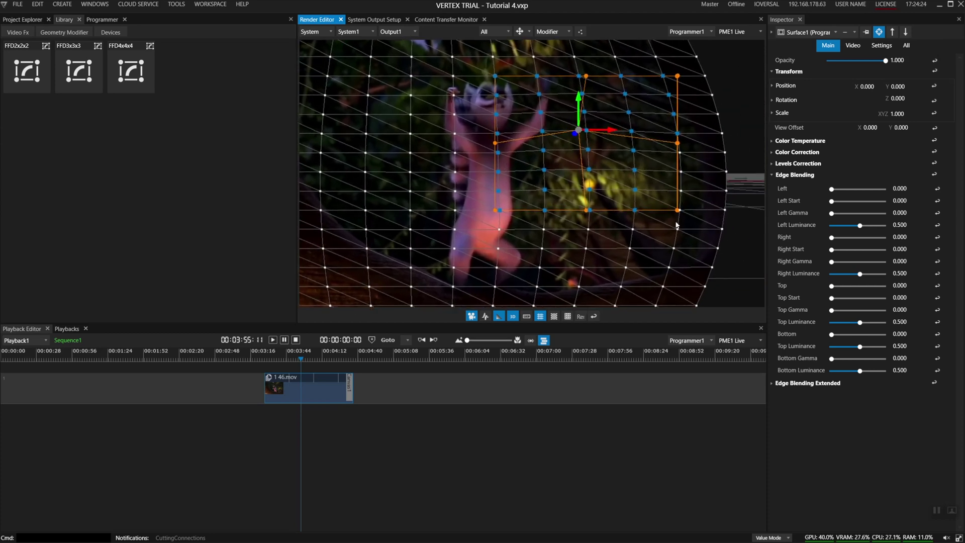
click(551, 33)
click(552, 53)
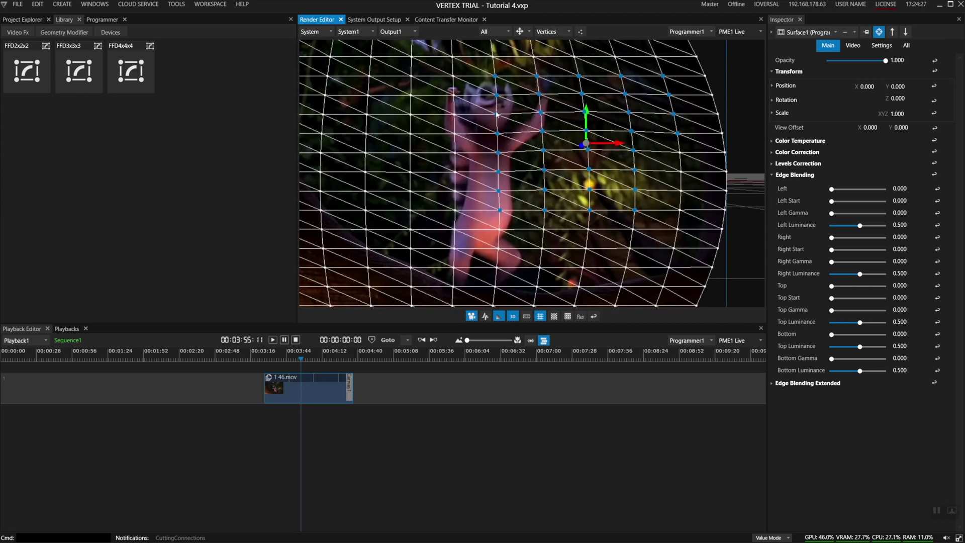
drag(476, 103, 558, 217)
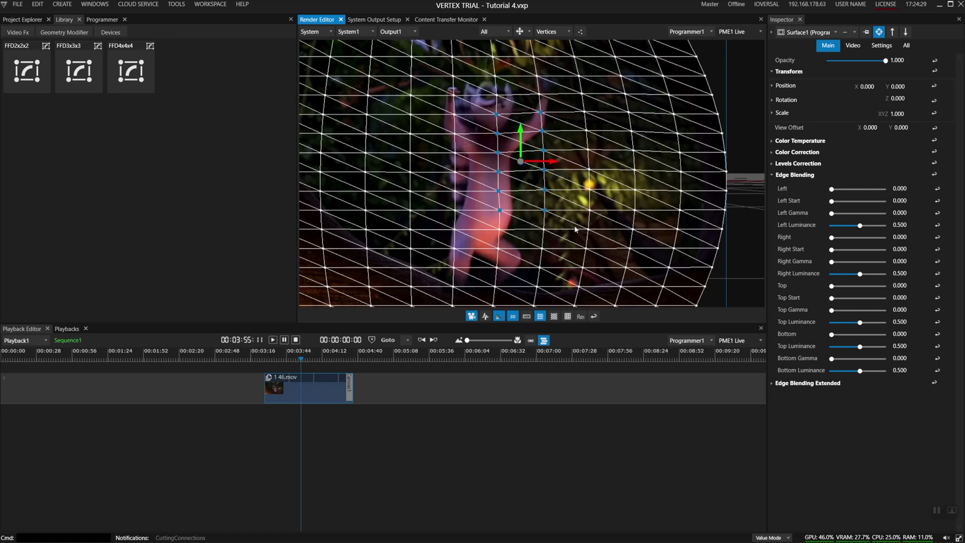
click(79, 73)
drag(79, 73, 518, 164)
Step: Pull a control point of the figure's lattice left and up to warp it
scroll(549, 146, up, 1)
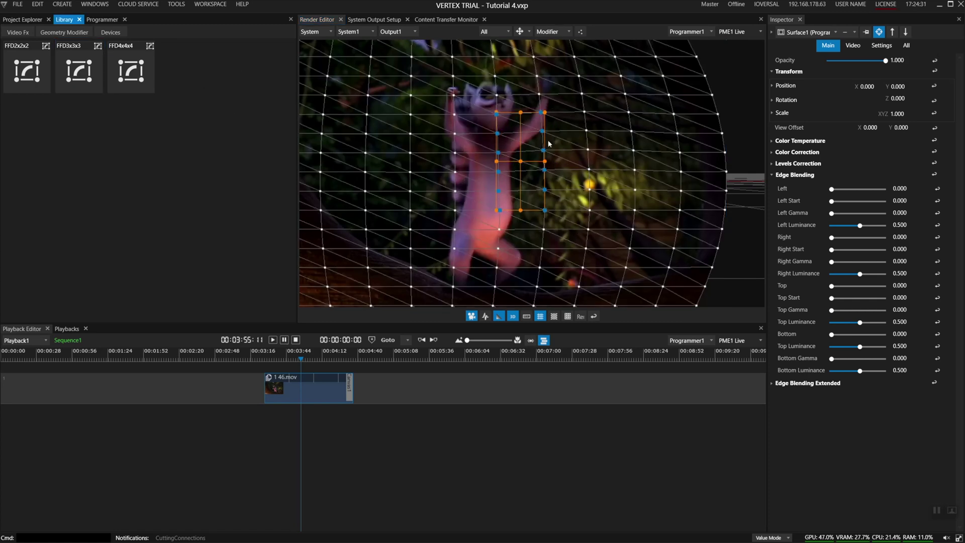
scroll(555, 170, up, 1)
scroll(555, 169, up, 1)
click(518, 160)
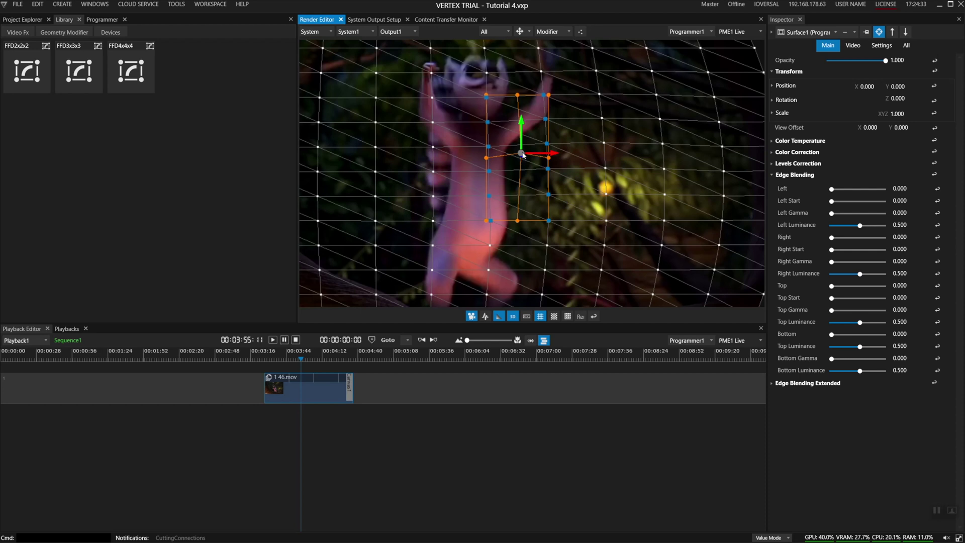
mouse_move(517, 159)
mouse_down()
mouse_move(498, 158)
mouse_move(515, 157)
mouse_up()
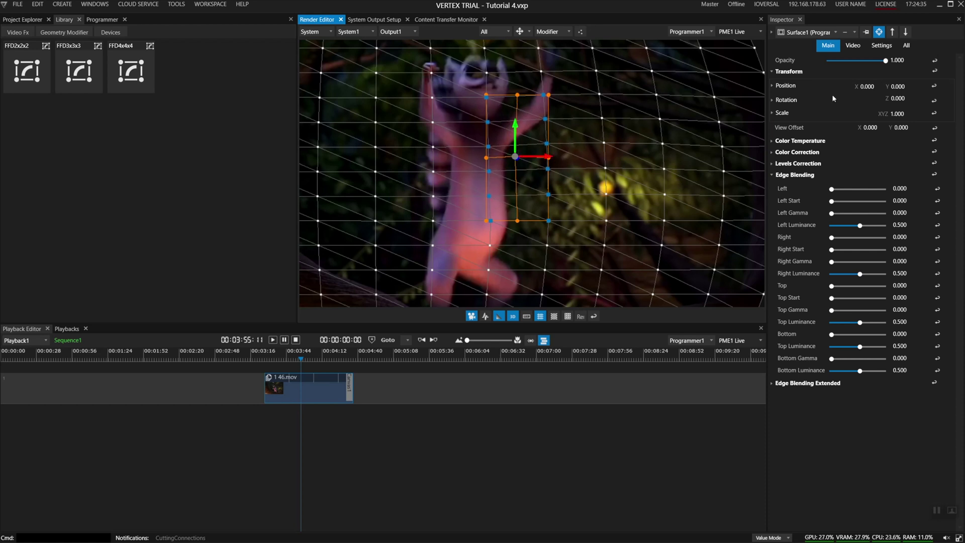
Step: In the Inspector's Video tab, toggle the three FFD3x3x3 modifiers off and back on
click(853, 46)
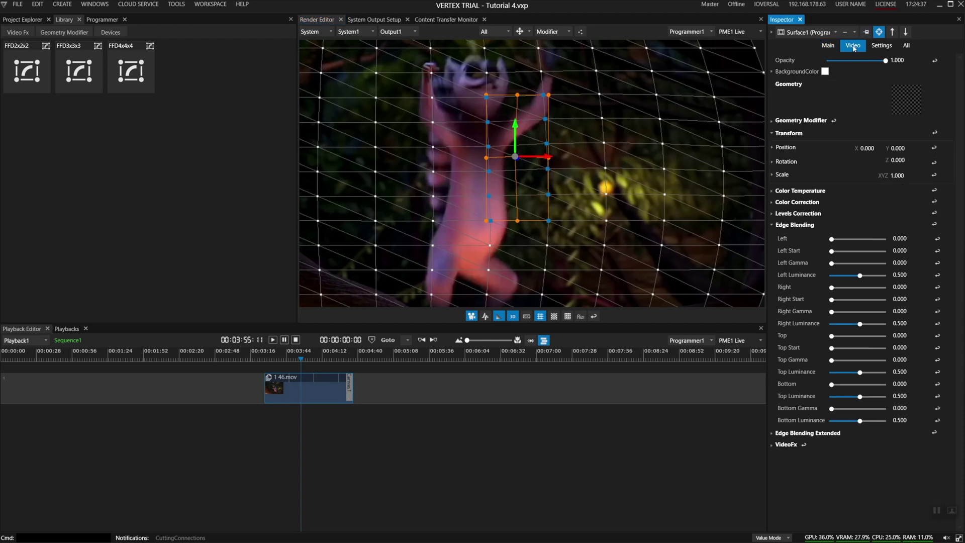
click(773, 121)
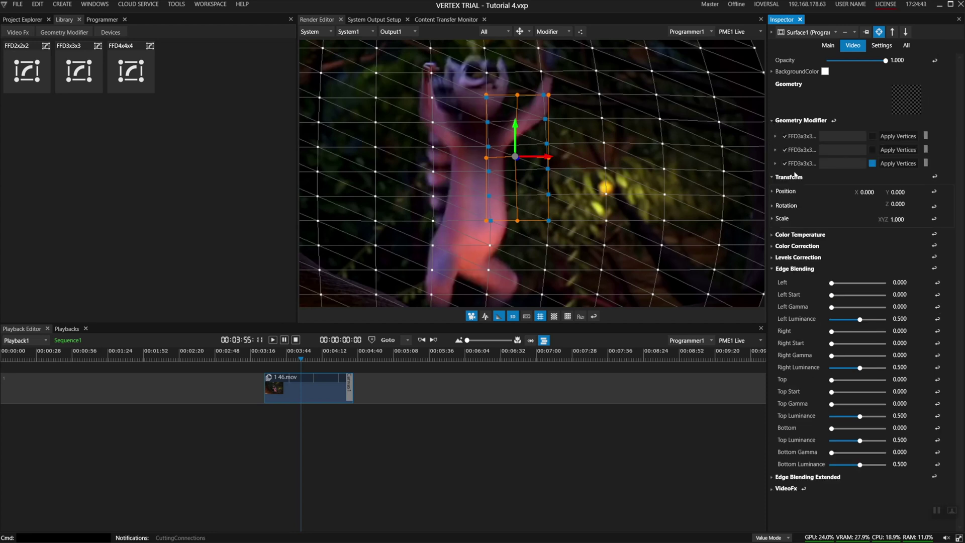
scroll(686, 174, down, 5)
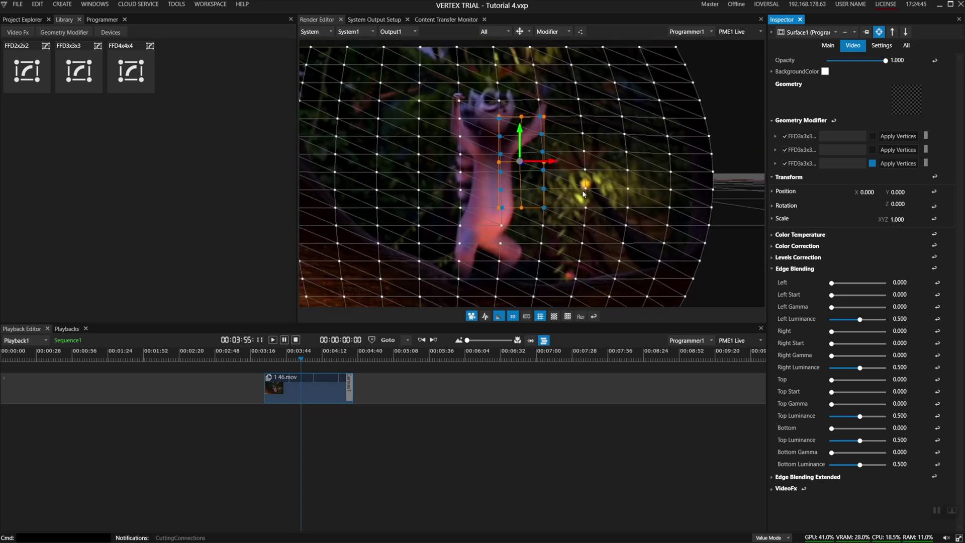
click(785, 150)
click(784, 164)
click(785, 136)
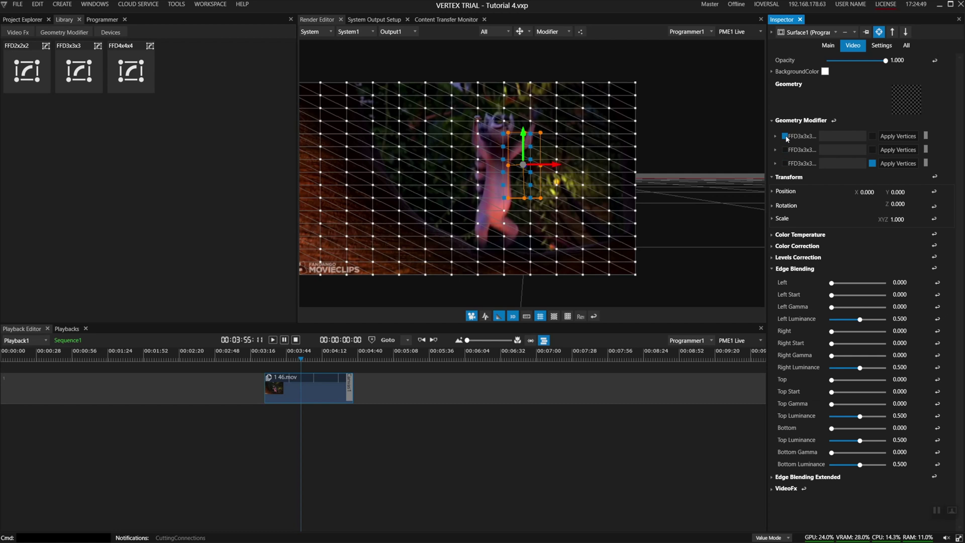
click(785, 136)
click(785, 163)
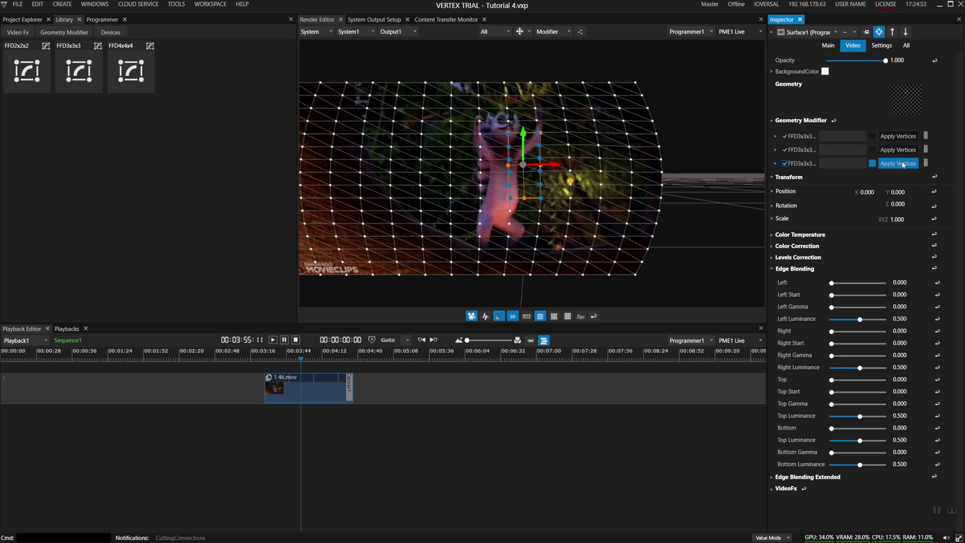
Step: Toggle lattice display so the first and second FFD lattices show for editing
click(873, 150)
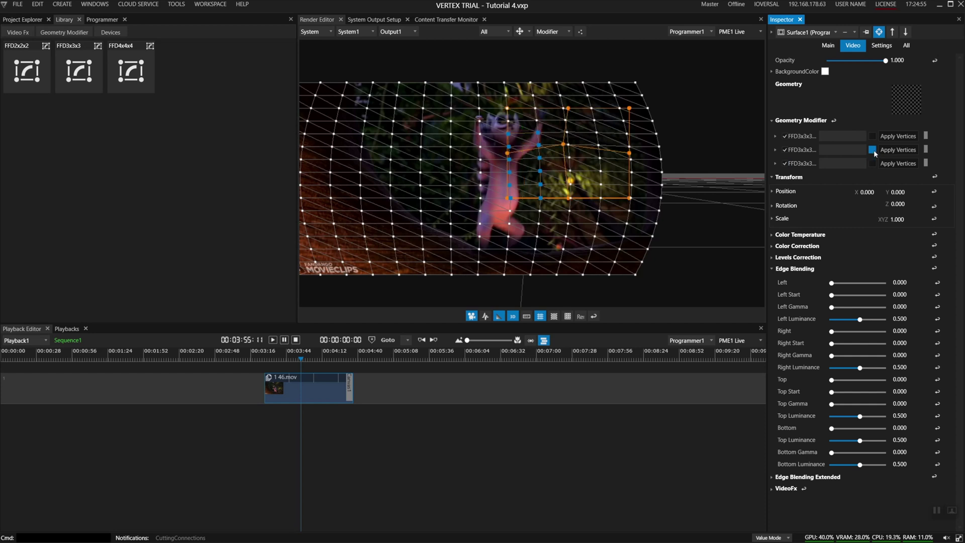
click(873, 136)
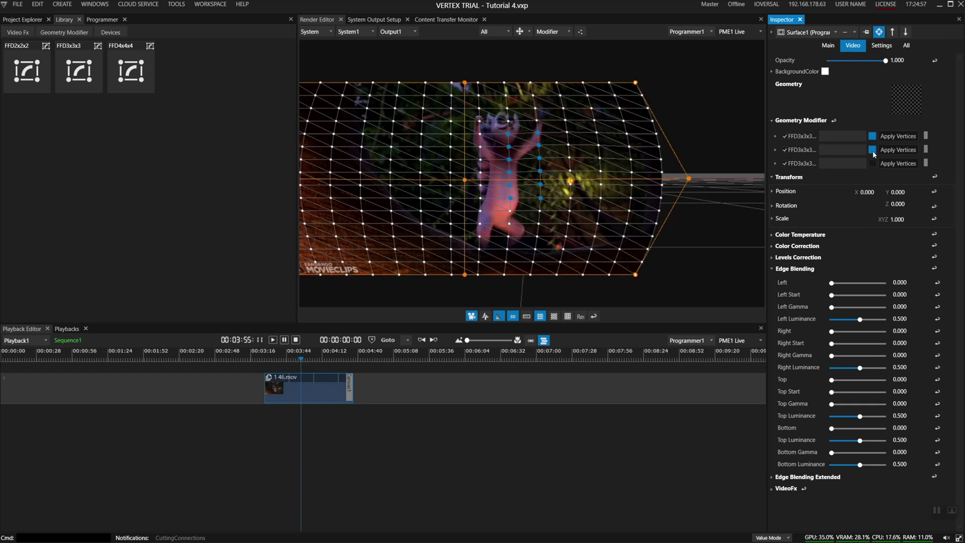
click(872, 164)
click(873, 136)
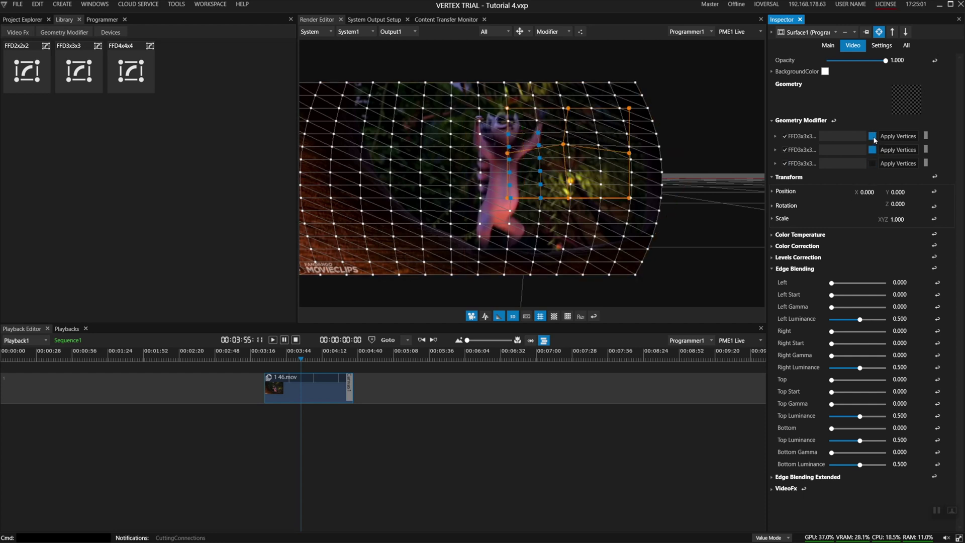